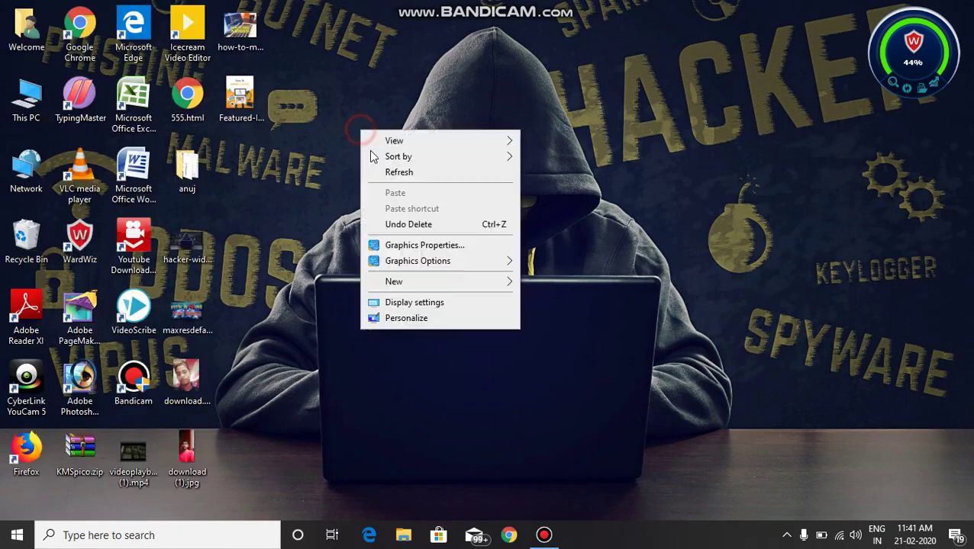
{"action": "left_click", "coordinate": [373, 175]}
{"action": "right_click", "coordinate": [375, 151]}
{"action": "left_click", "coordinate": [406, 192]}
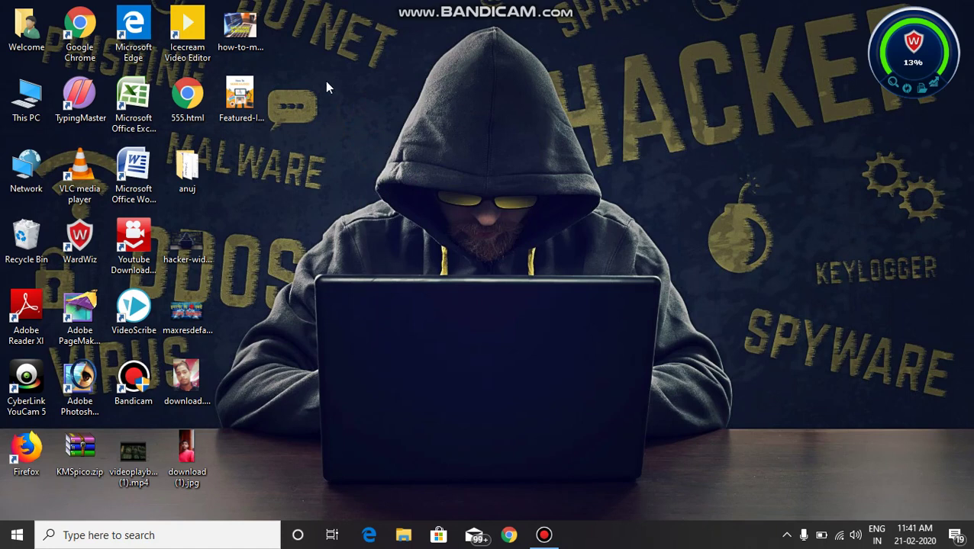
Step: Open logomaker.com in Google Chrome and sign out of the current account
{"action": "left_click", "coordinate": [499, 538]}
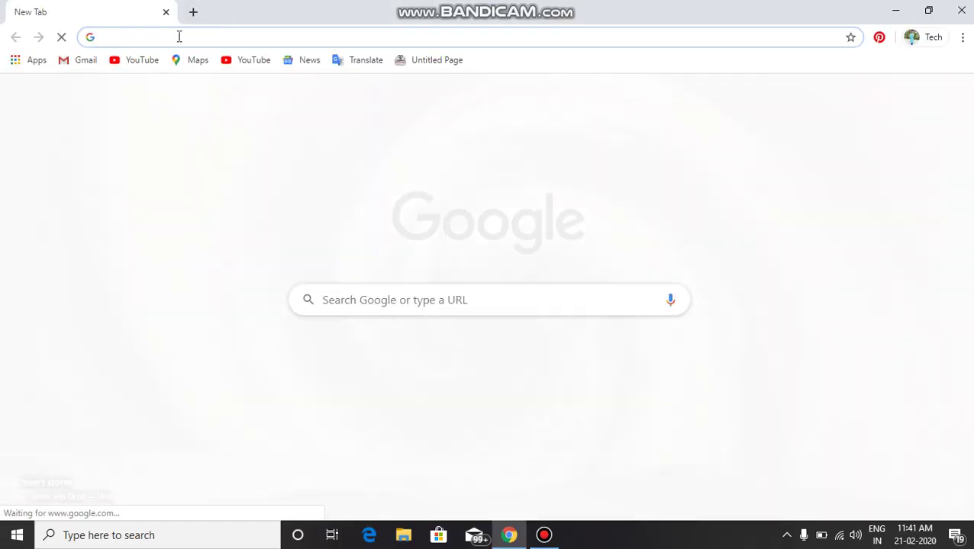
{"action": "type", "text": "logomak"}
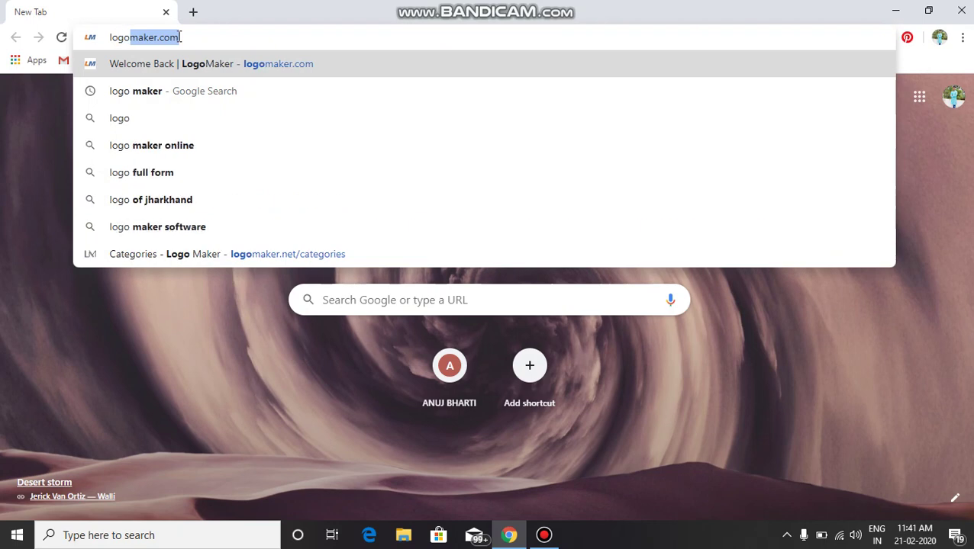
{"action": "type", "text": "er"}
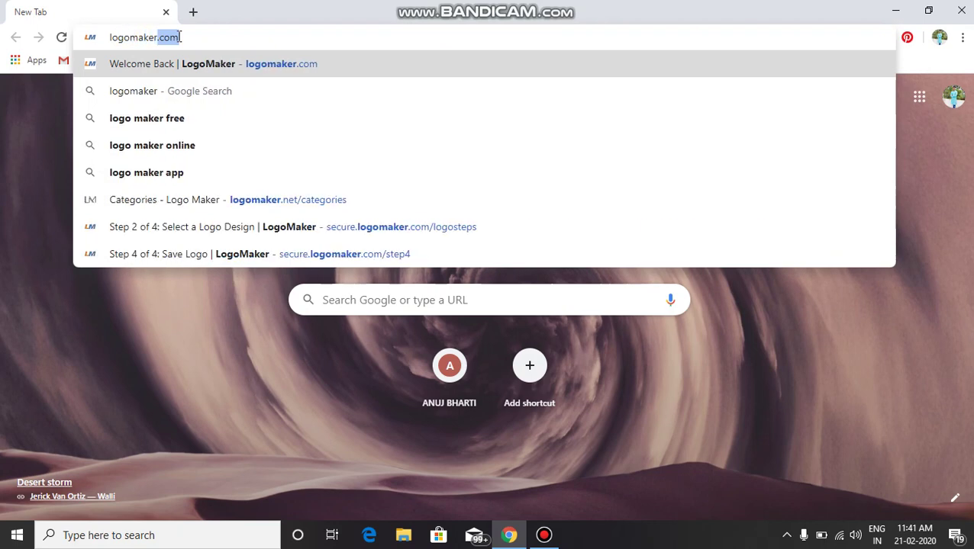
{"action": "key", "text": "Return"}
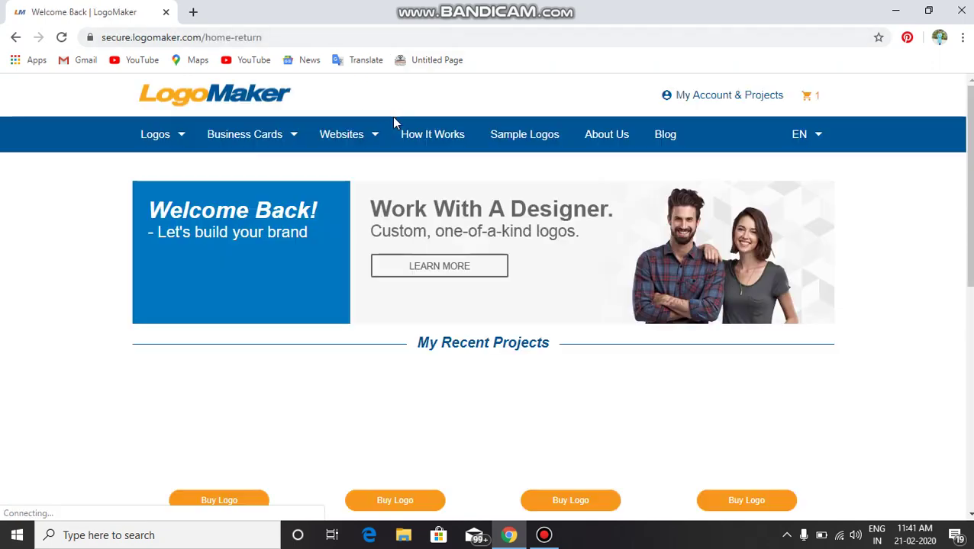
{"action": "mouse_move", "coordinate": [772, 100]}
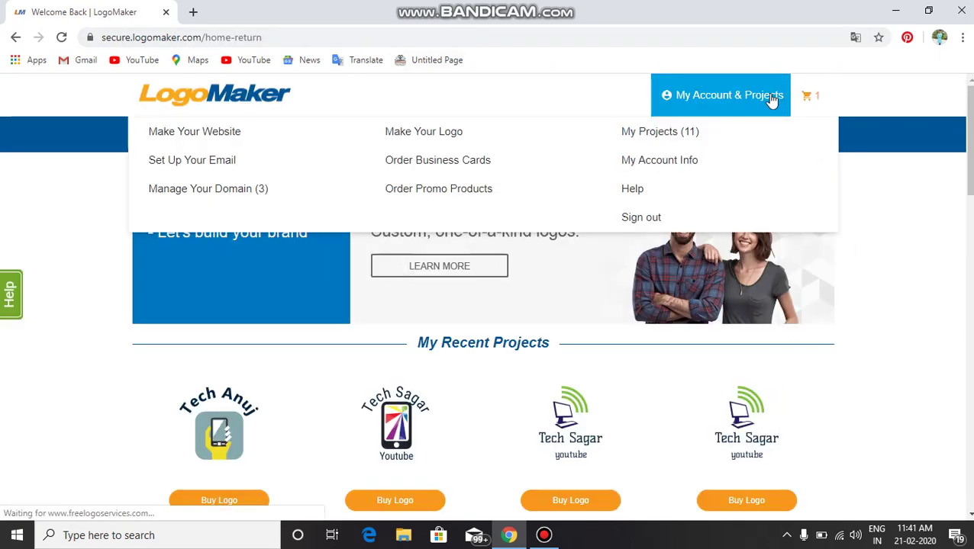
{"action": "left_click", "coordinate": [658, 215]}
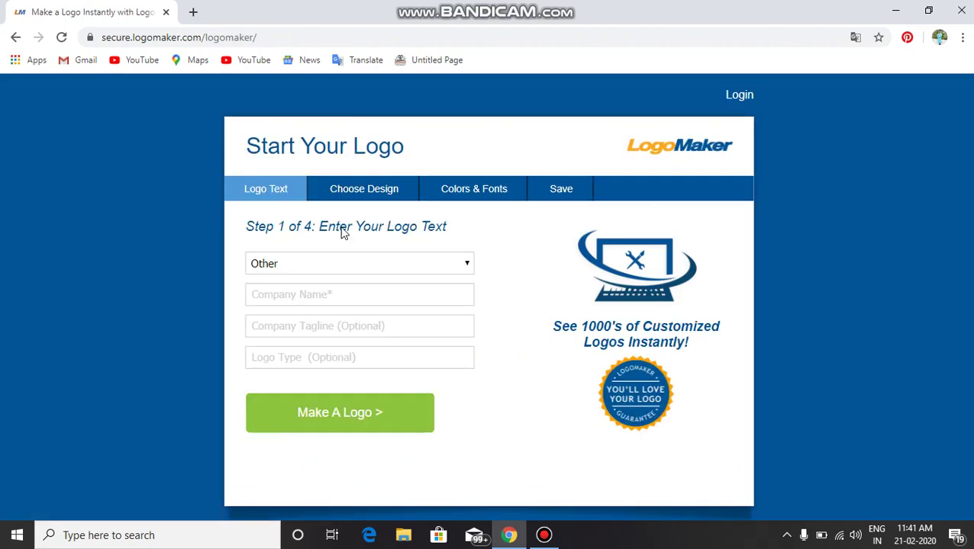
Step: Enter Tech Sagar as the company name and start making the logo
{"action": "left_click", "coordinate": [341, 284]}
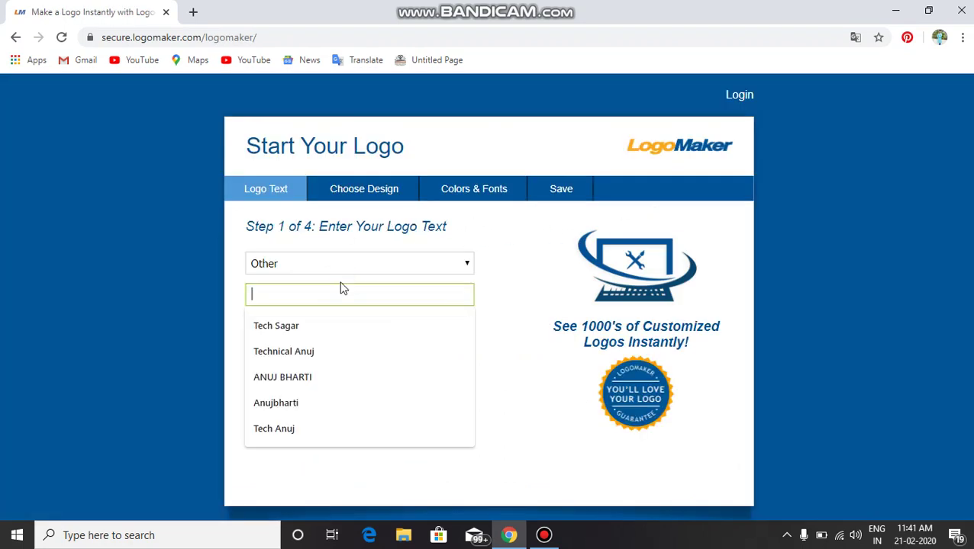
{"action": "left_click", "coordinate": [341, 329]}
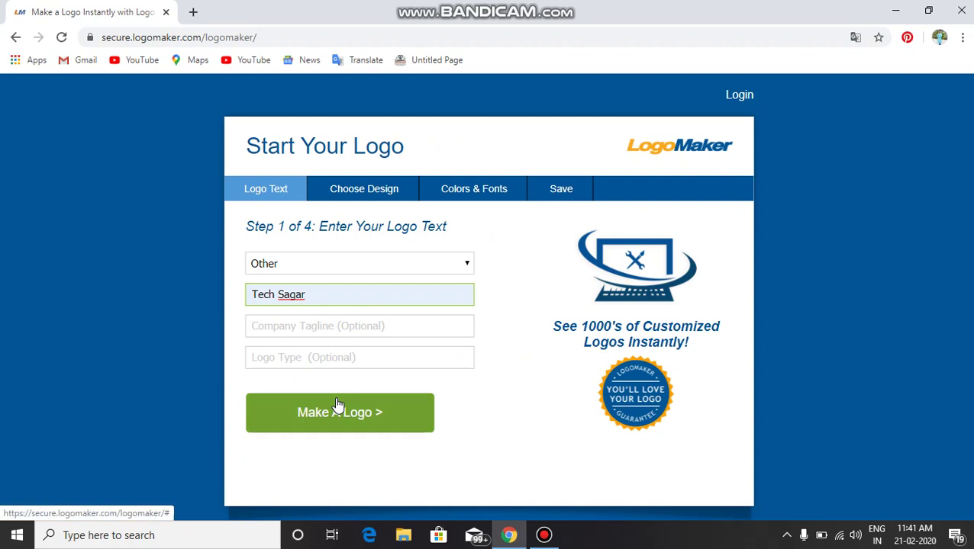
{"action": "left_click", "coordinate": [338, 403]}
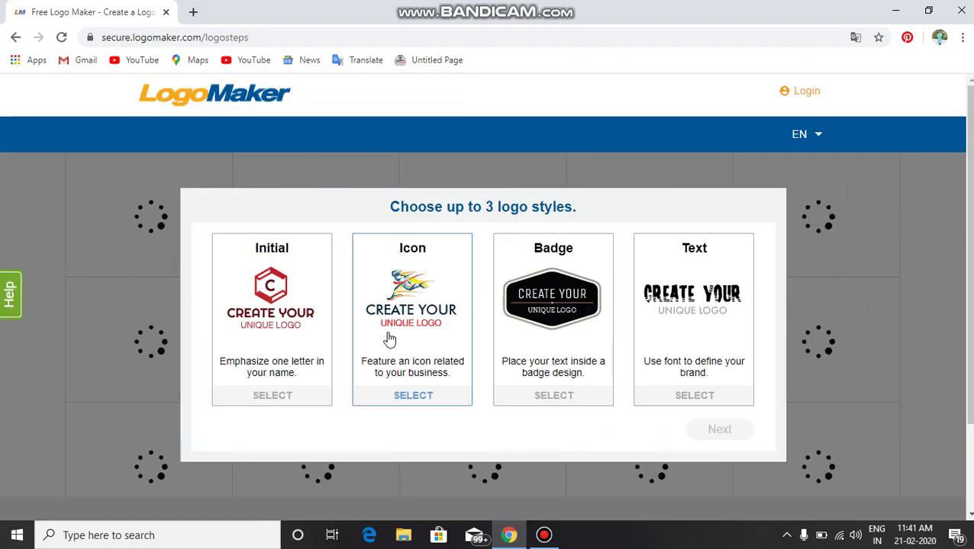
Step: Choose the Initial, Icon, Badge and Text logo styles and continue to the font choices
{"action": "left_click", "coordinate": [275, 313]}
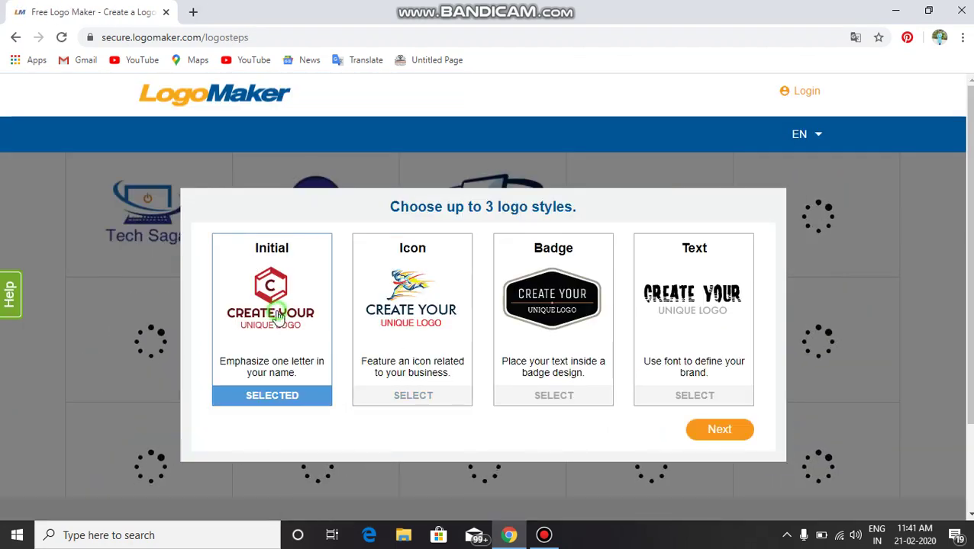
{"action": "left_click", "coordinate": [410, 314]}
{"action": "left_click", "coordinate": [536, 305]}
{"action": "left_click", "coordinate": [649, 305]}
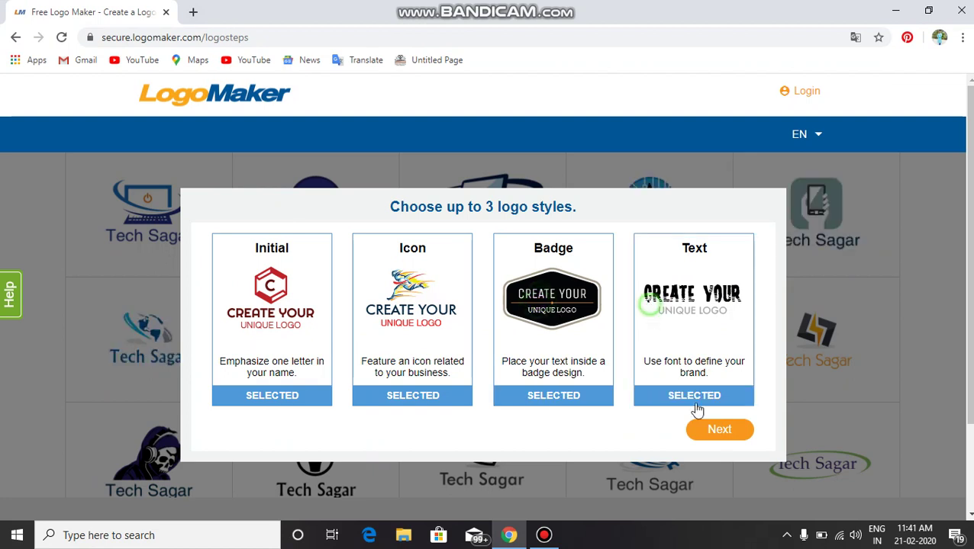
{"action": "left_click", "coordinate": [724, 439]}
Step: Choose the Sans Serif, Serif, Script and Display logo fonts and continue to the layout choices
{"action": "left_click", "coordinate": [281, 297]}
{"action": "left_click", "coordinate": [398, 330]}
{"action": "left_click", "coordinate": [515, 324]}
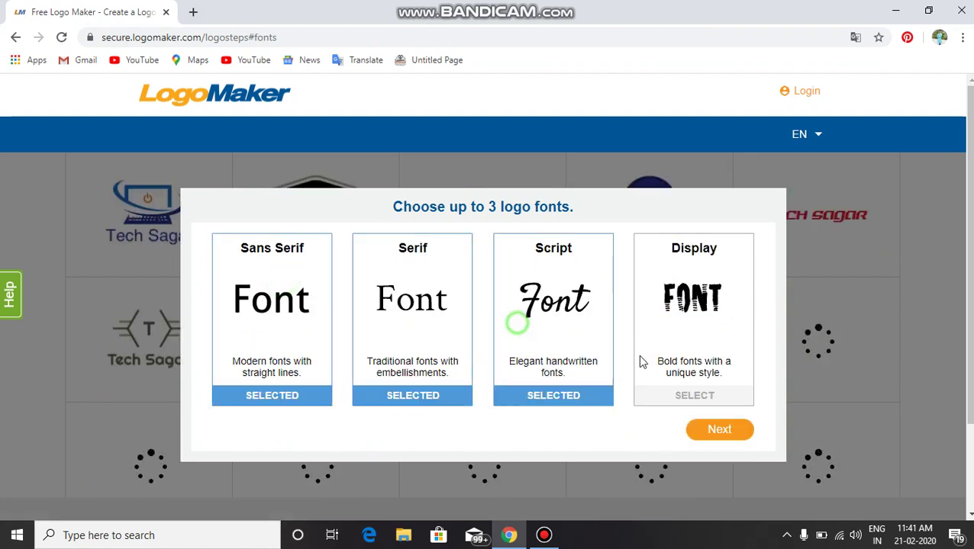
{"action": "left_click", "coordinate": [669, 326]}
{"action": "left_click", "coordinate": [717, 429]}
Step: Choose the Icon Above, Curved Text, Icon Left and Icon Right layouts and continue to the logo designs
{"action": "left_click", "coordinate": [309, 337]}
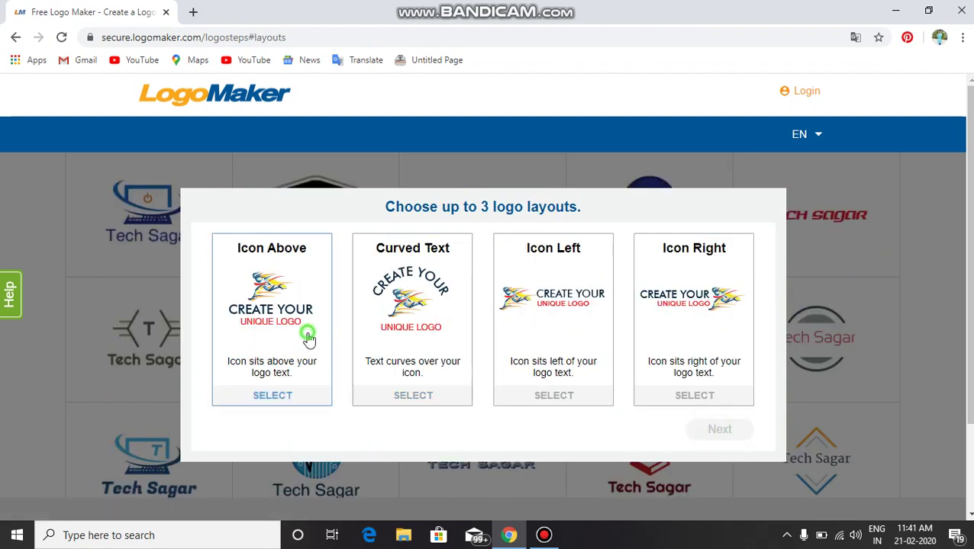
{"action": "left_click", "coordinate": [416, 340]}
{"action": "left_click", "coordinate": [550, 334]}
{"action": "left_click", "coordinate": [650, 349]}
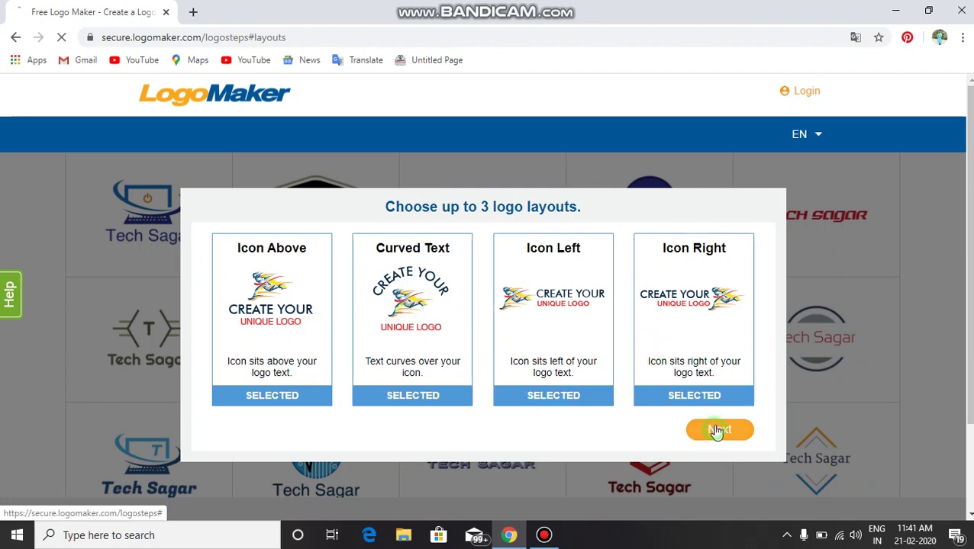
{"action": "left_click", "coordinate": [716, 428]}
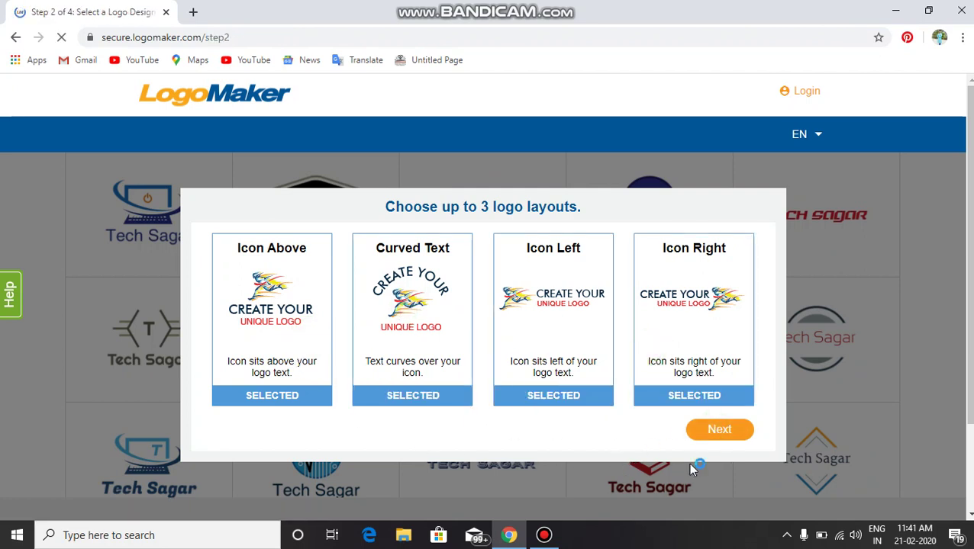
Step: Browse the logo designs to page 8 and pick the one with a suited man holding a phone
{"action": "scroll", "coordinate": [523, 274], "scroll_direction": "down", "scroll_amount": 8}
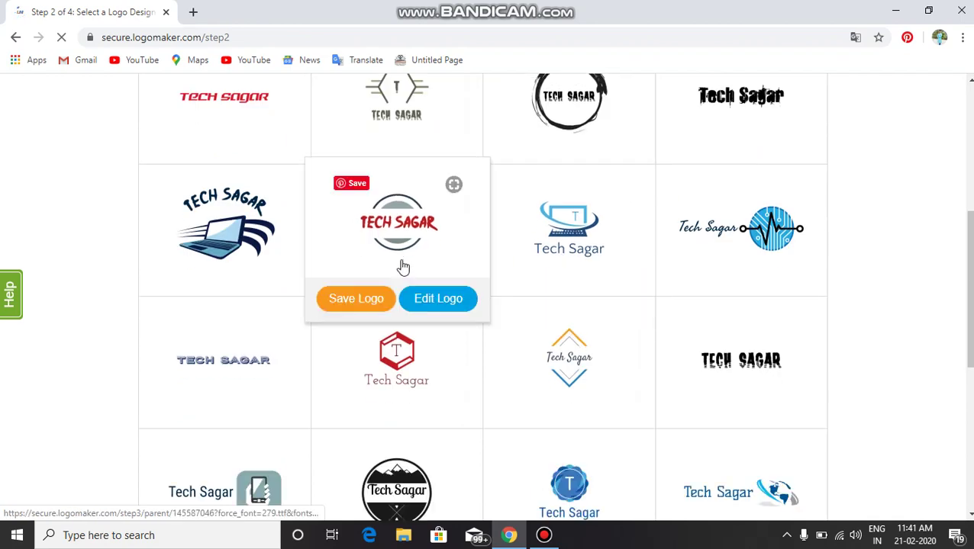
{"action": "scroll", "coordinate": [546, 265], "scroll_direction": "up", "scroll_amount": 3}
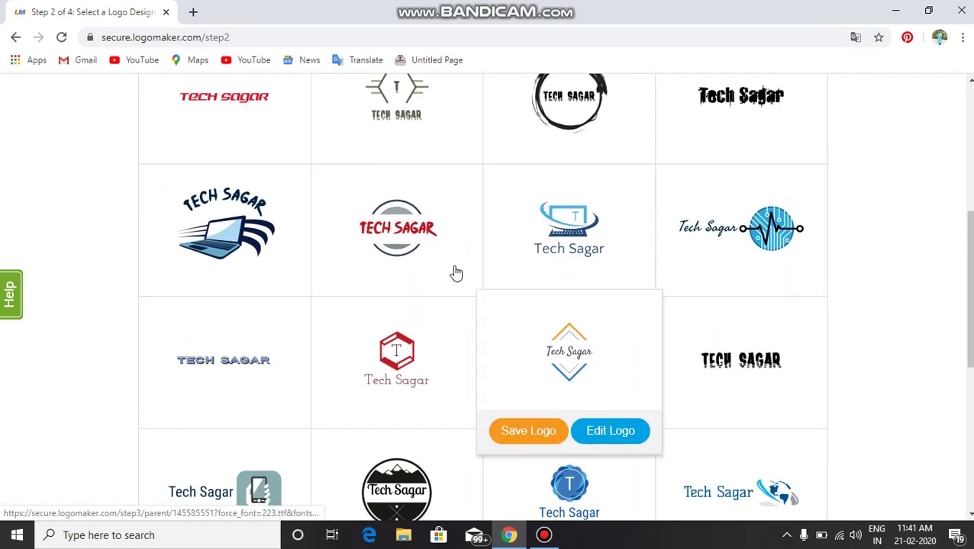
{"action": "scroll", "coordinate": [441, 305], "scroll_direction": "down", "scroll_amount": 5}
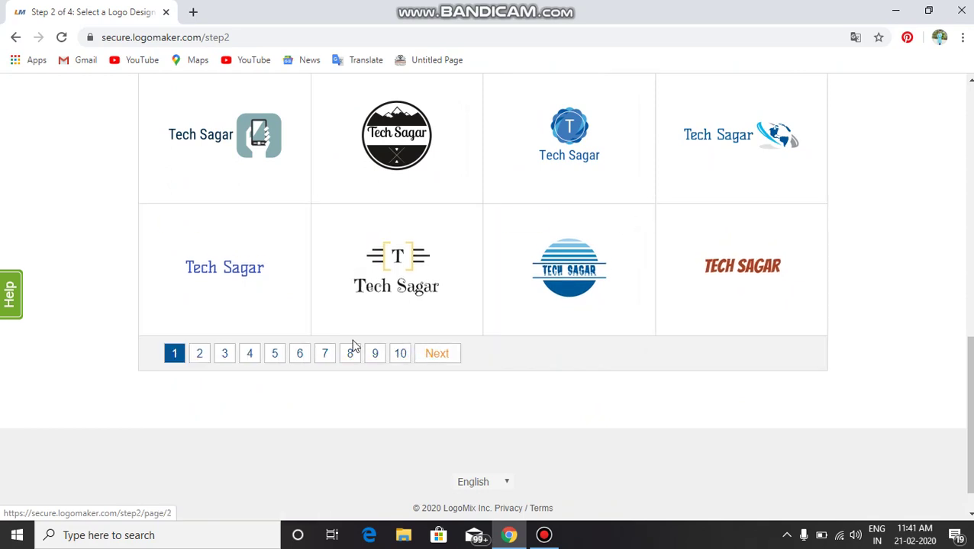
{"action": "left_click", "coordinate": [349, 354]}
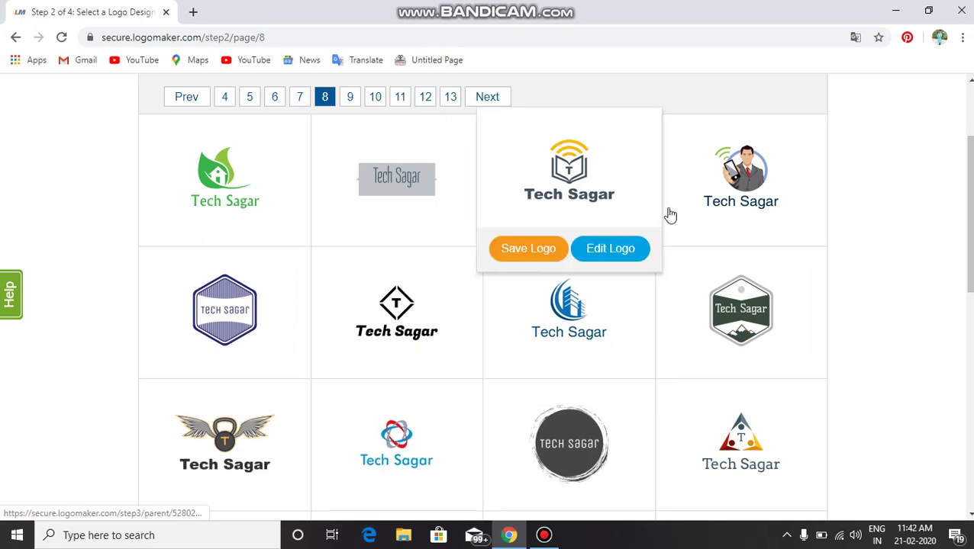
{"action": "left_click", "coordinate": [719, 180]}
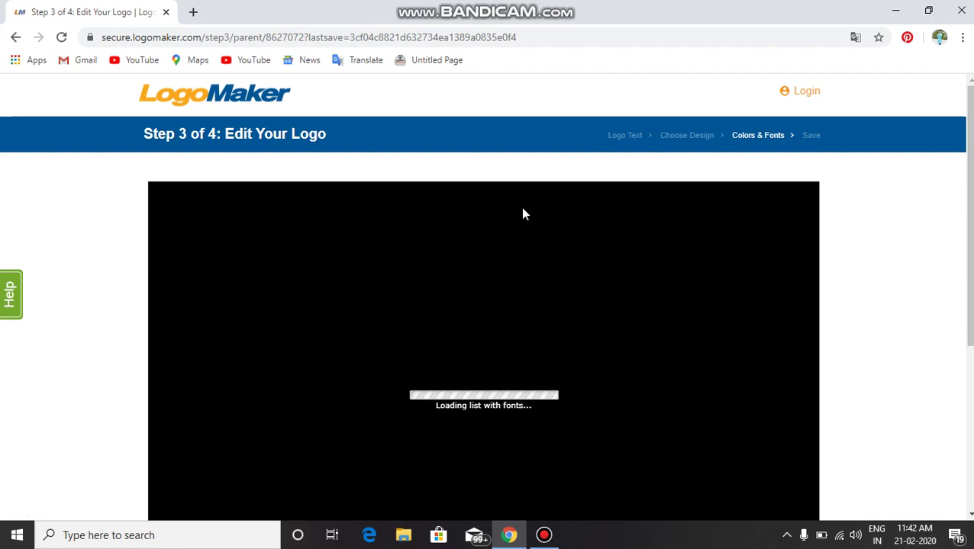
Step: Apply the logo layout with straight Tech Sagar text above the icon
{"action": "scroll", "coordinate": [522, 207], "scroll_direction": "down", "scroll_amount": 3}
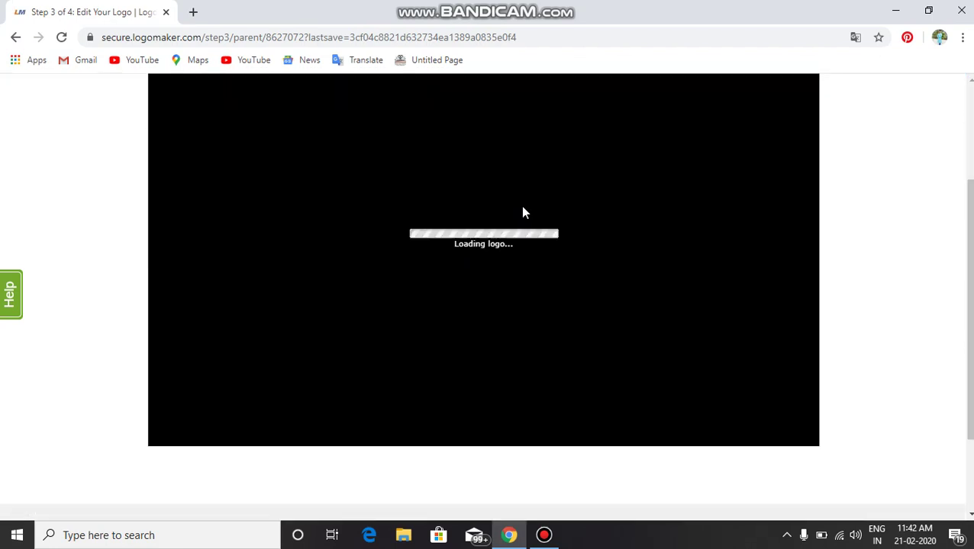
{"action": "scroll", "coordinate": [419, 226], "scroll_direction": "up", "scroll_amount": 3}
{"action": "scroll", "coordinate": [480, 221], "scroll_direction": "down", "scroll_amount": 1}
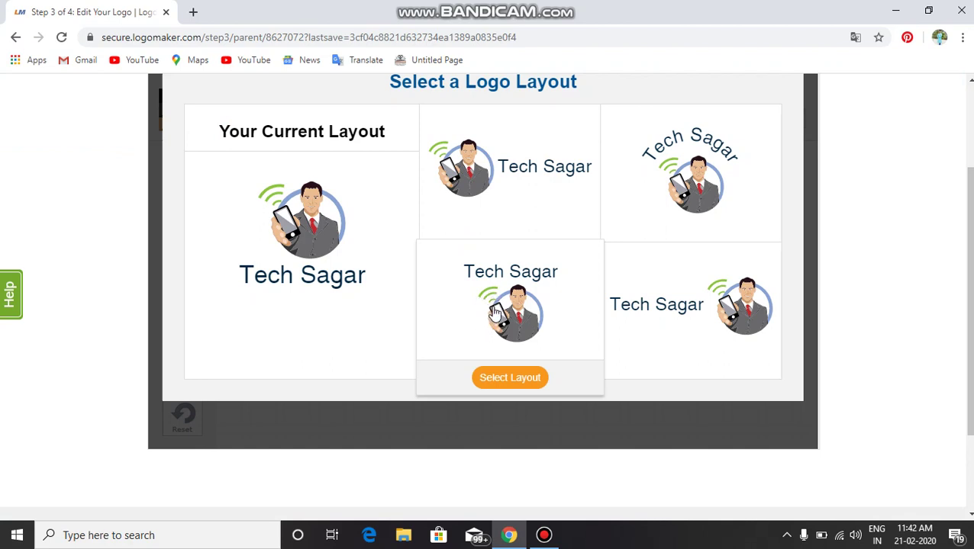
{"action": "left_click", "coordinate": [502, 303]}
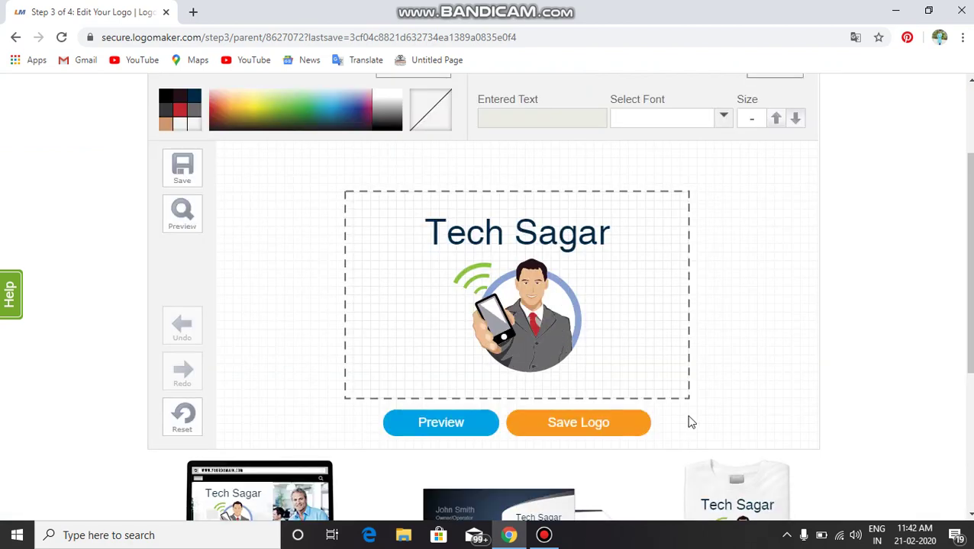
Step: Check the logo on the product mockups and save it, declining the matching business cards
{"action": "scroll", "coordinate": [646, 419], "scroll_direction": "down", "scroll_amount": 2}
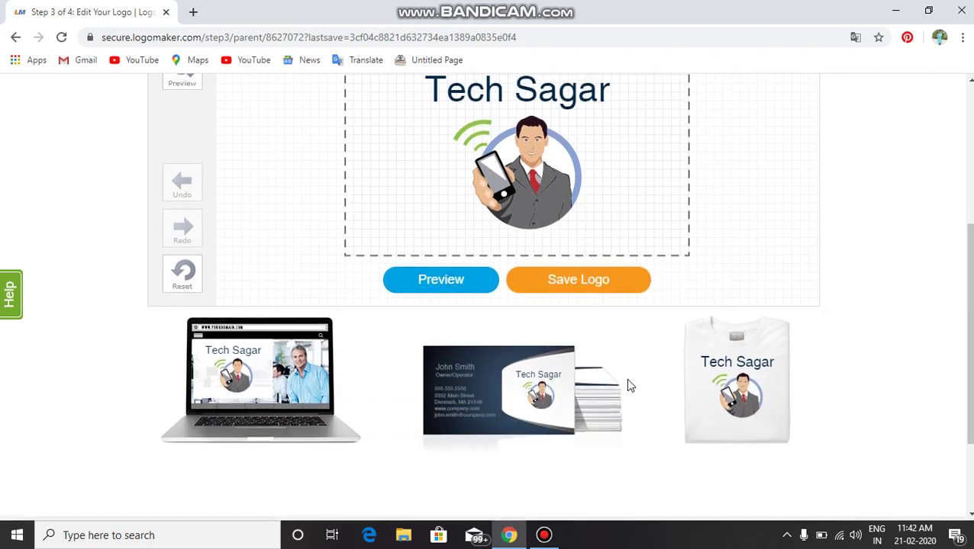
{"action": "scroll", "coordinate": [624, 378], "scroll_direction": "up", "scroll_amount": 2}
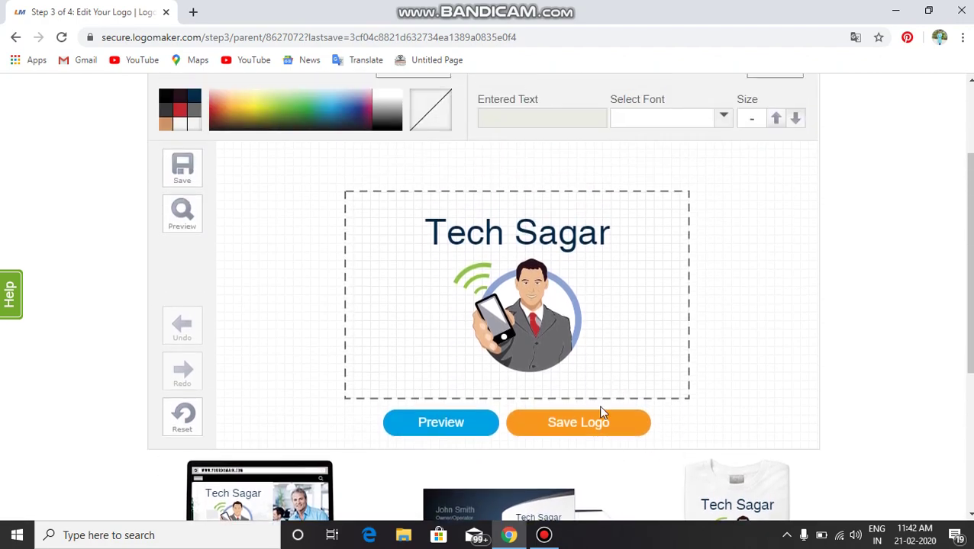
{"action": "left_click", "coordinate": [596, 422]}
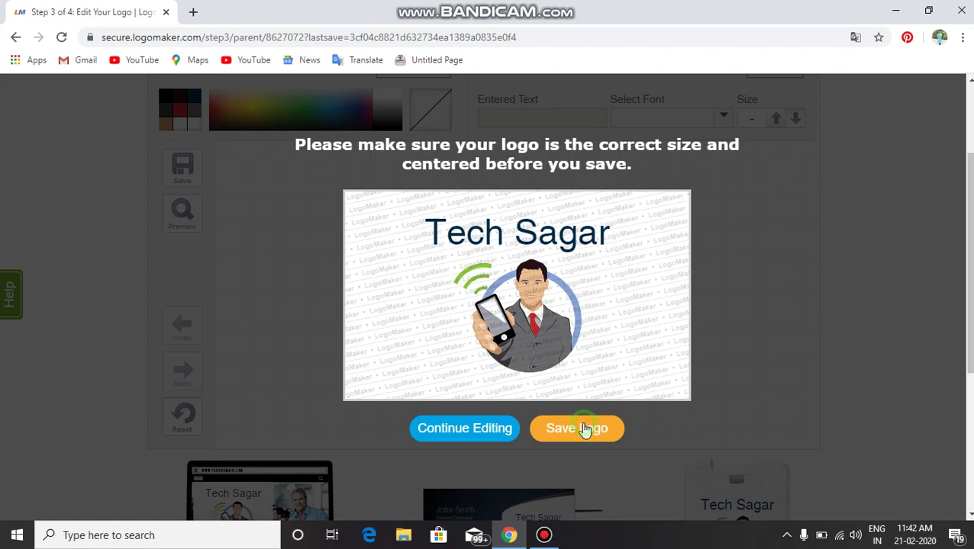
{"action": "left_click", "coordinate": [584, 429]}
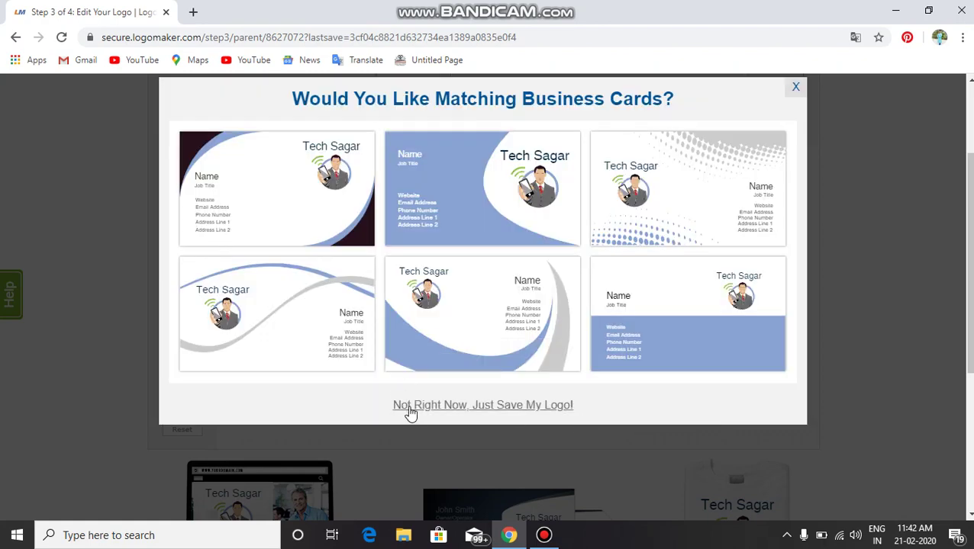
{"action": "left_click", "coordinate": [515, 406]}
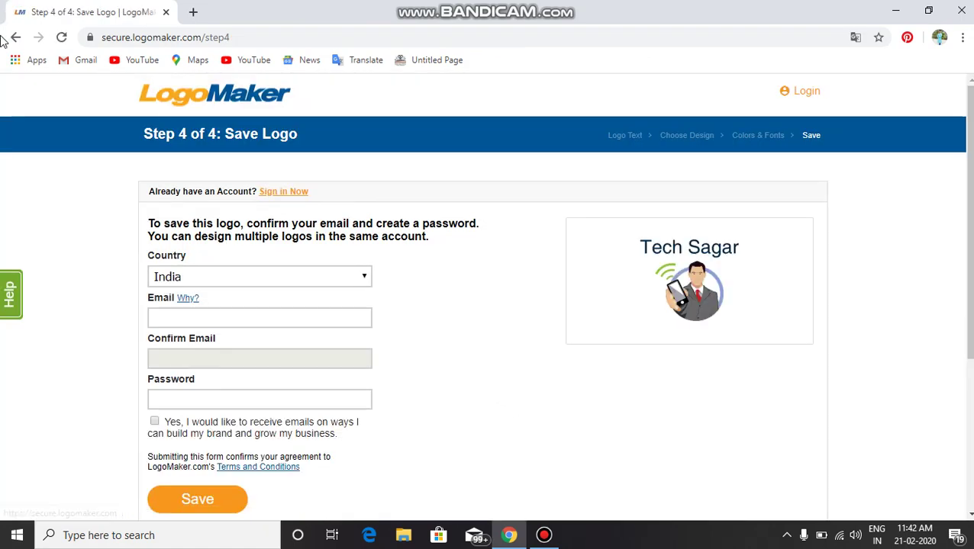
Step: Return to the logo editor and save the Tech Sagar logo again
{"action": "left_click", "coordinate": [9, 38]}
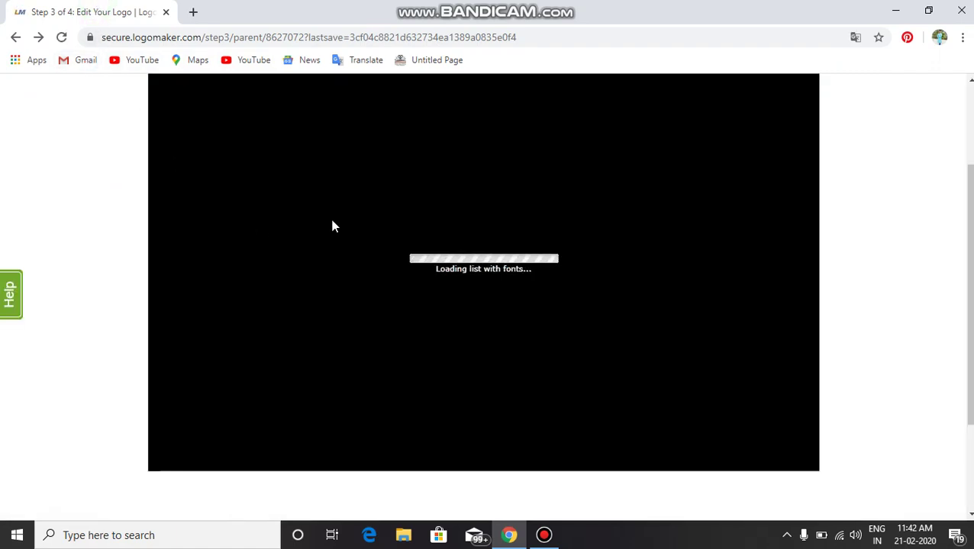
{"action": "scroll", "coordinate": [311, 206], "scroll_direction": "down", "scroll_amount": 3}
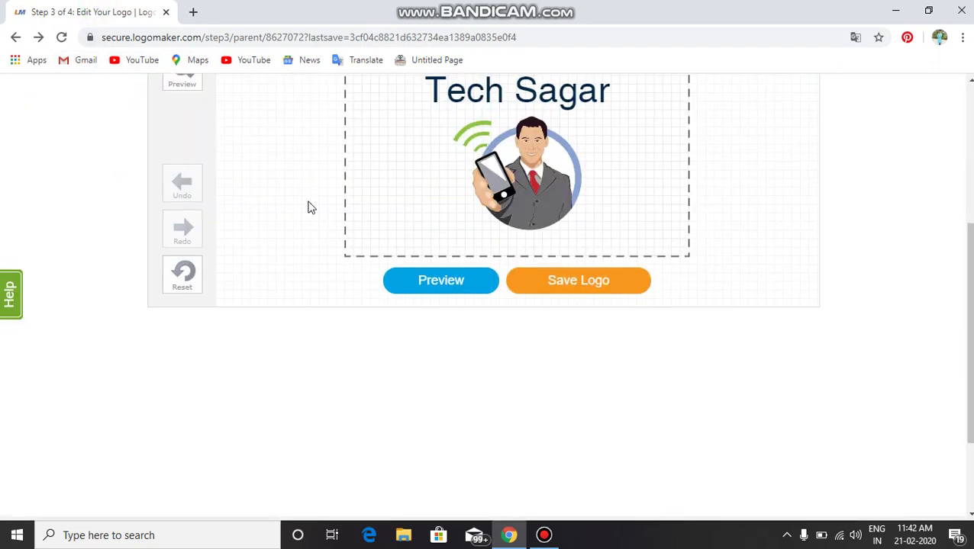
{"action": "scroll", "coordinate": [259, 226], "scroll_direction": "up", "scroll_amount": 1}
{"action": "left_click", "coordinate": [178, 245]}
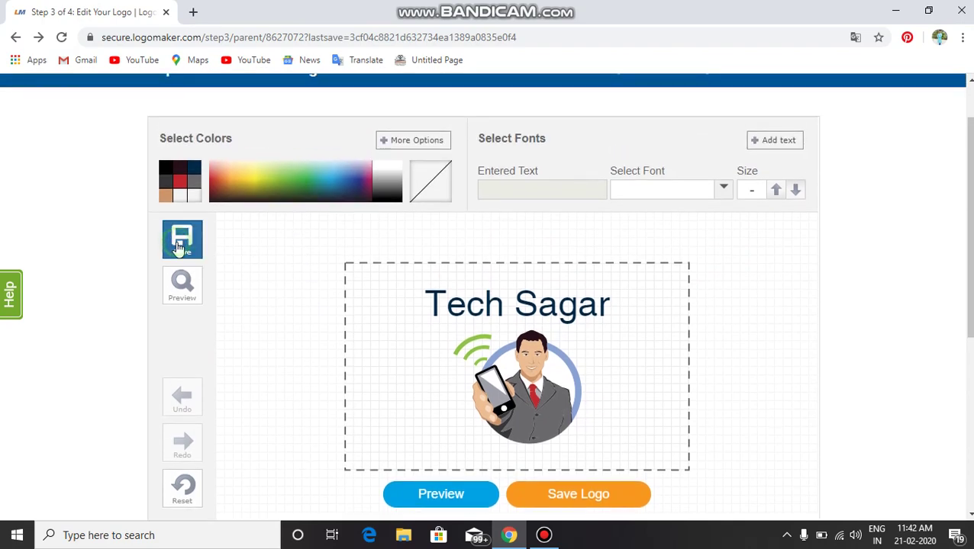
{"action": "left_click", "coordinate": [607, 503]}
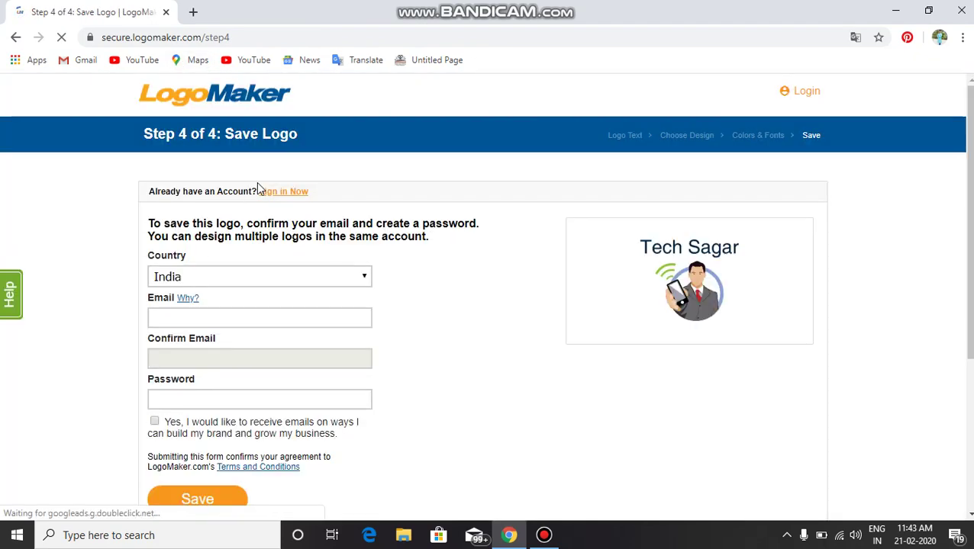
Step: Sign in to the existing LogoMaker account using the saved account email and its password
{"action": "left_click", "coordinate": [276, 194]}
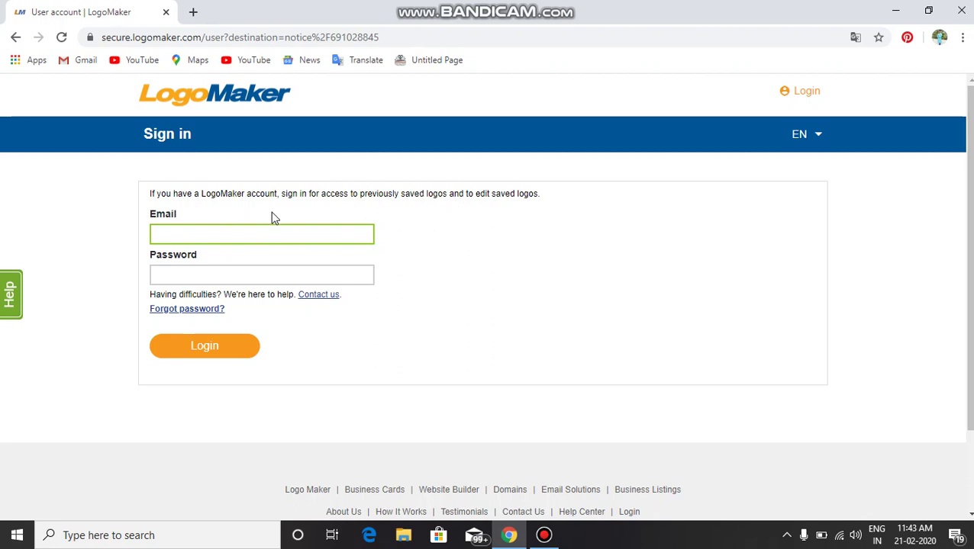
{"action": "left_click", "coordinate": [236, 234]}
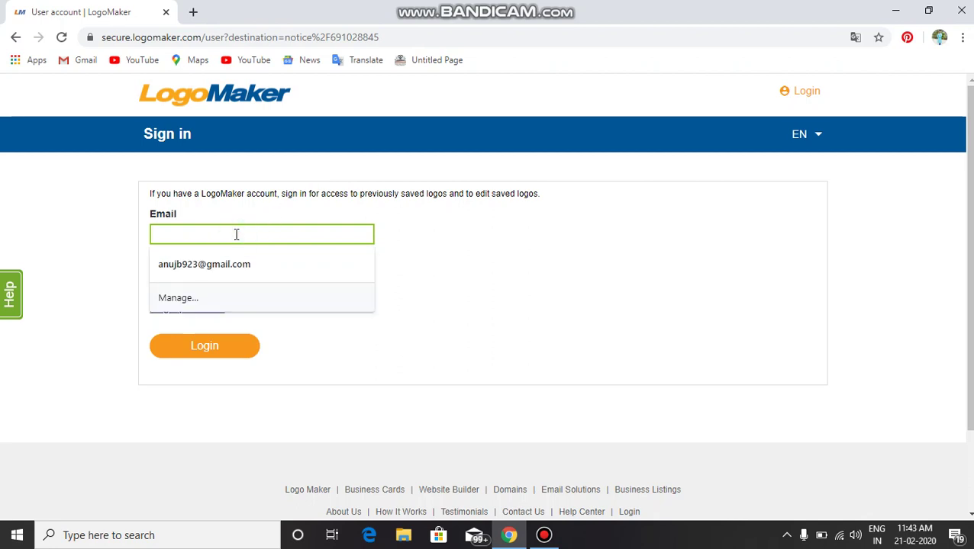
{"action": "left_click", "coordinate": [229, 265]}
{"action": "left_click", "coordinate": [223, 275]}
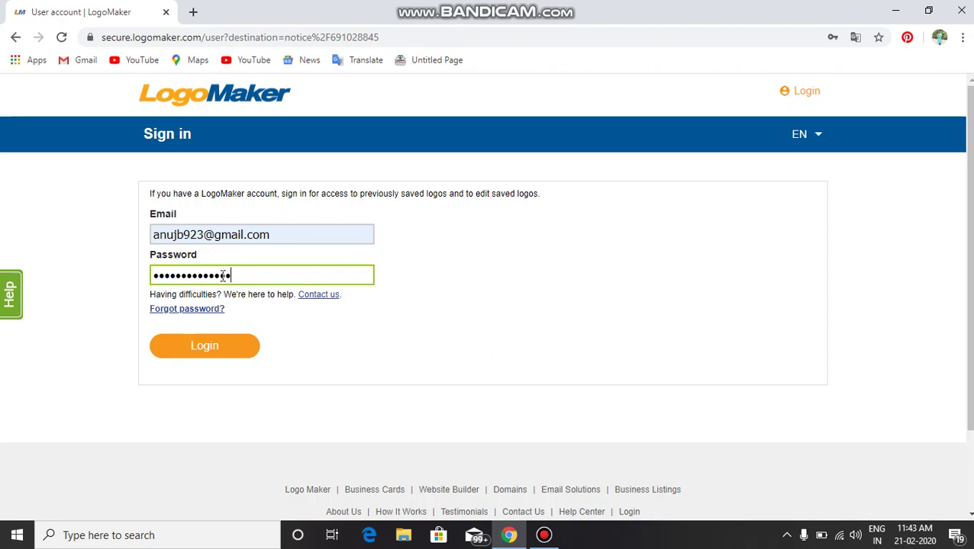
{"action": "key", "text": "Return"}
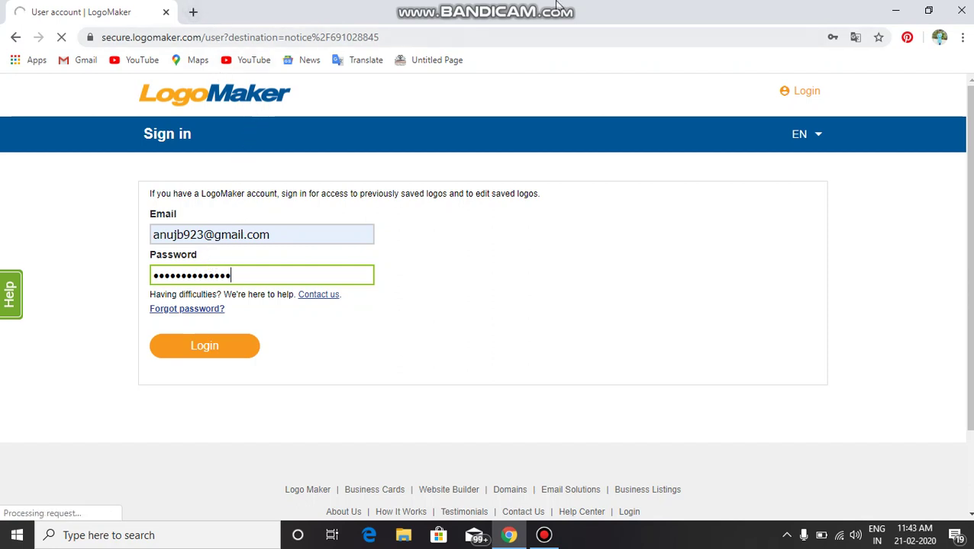
Step: Reload the sign-in page to get the submitted login through
{"action": "mouse_move", "coordinate": [582, 8]}
{"action": "left_click", "coordinate": [430, 332]}
{"action": "right_click", "coordinate": [437, 264]}
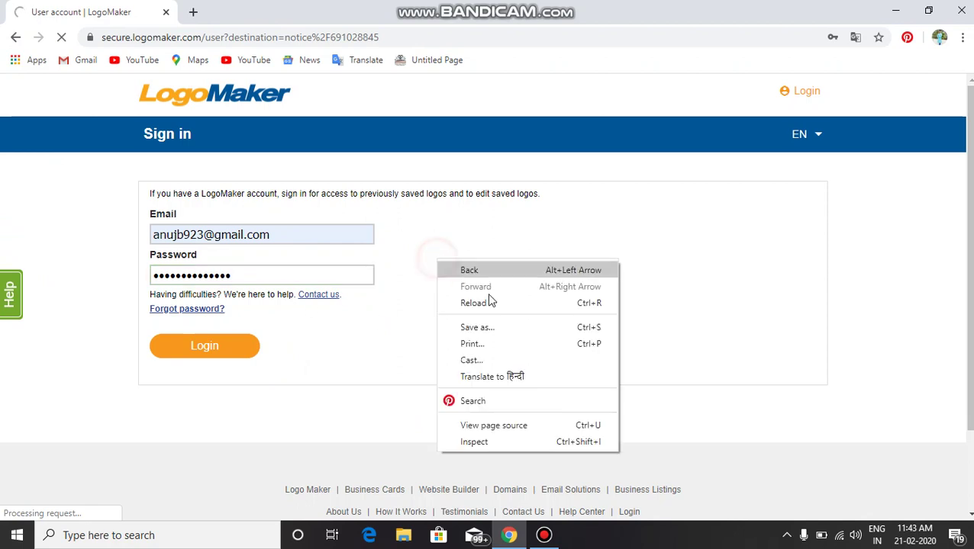
{"action": "left_click", "coordinate": [520, 302]}
{"action": "right_click", "coordinate": [485, 248]}
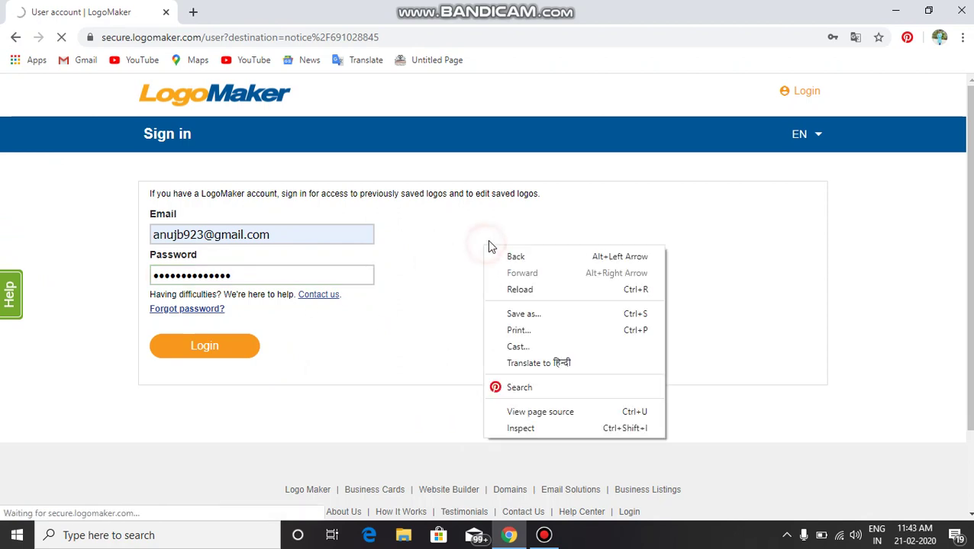
{"action": "left_click", "coordinate": [55, 251]}
Step: Look over the saved Tech Sagar logo page and start another logo, continuing with the prefilled business details to the style choice
{"action": "scroll", "coordinate": [327, 354], "scroll_direction": "down", "scroll_amount": 3}
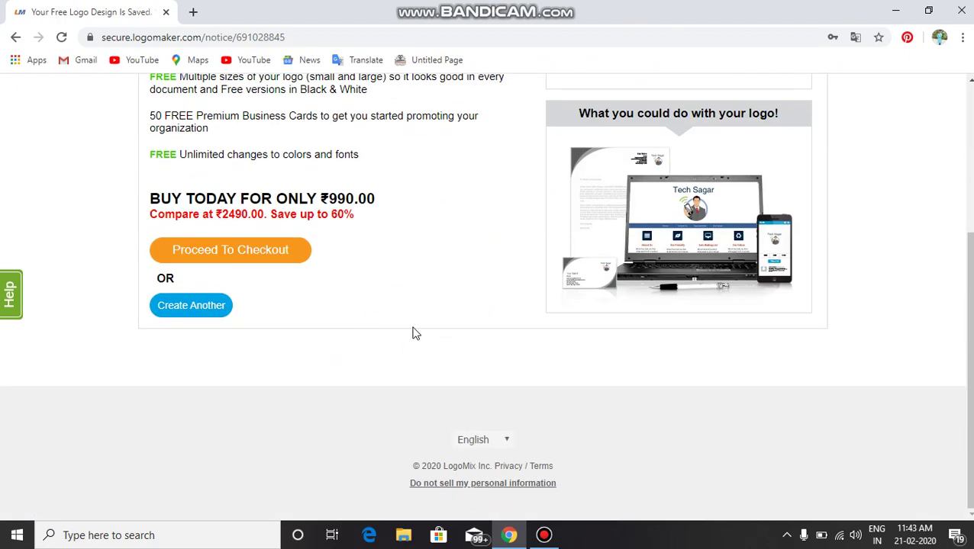
{"action": "scroll", "coordinate": [597, 381], "scroll_direction": "up", "scroll_amount": 3}
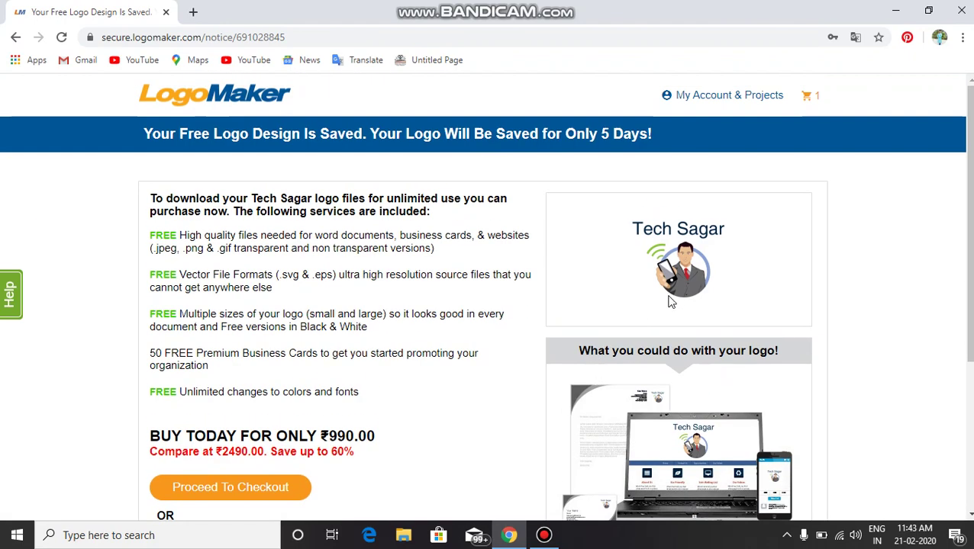
{"action": "left_click", "coordinate": [671, 262]}
{"action": "scroll", "coordinate": [300, 441], "scroll_direction": "down", "scroll_amount": 3}
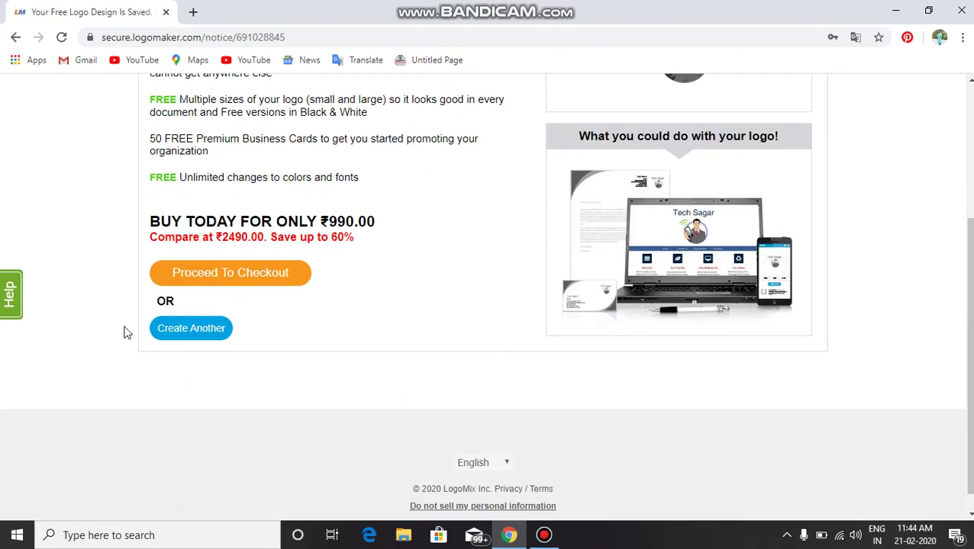
{"action": "left_click", "coordinate": [174, 331]}
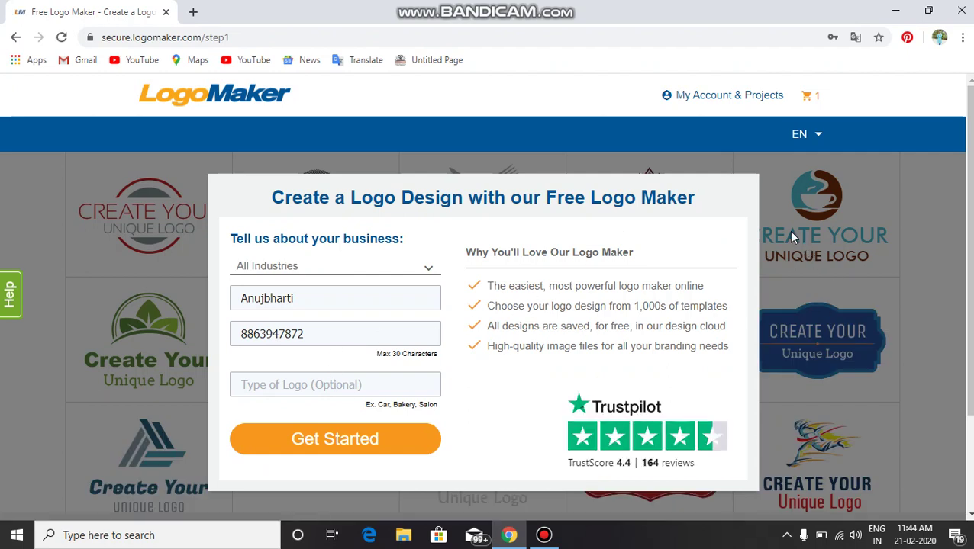
{"action": "left_click", "coordinate": [391, 444]}
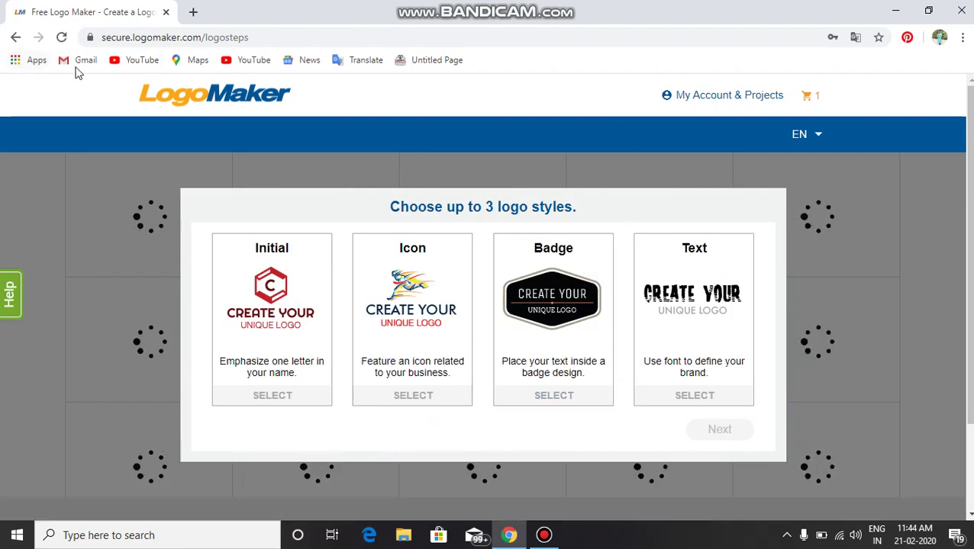
{"action": "mouse_move", "coordinate": [401, 6]}
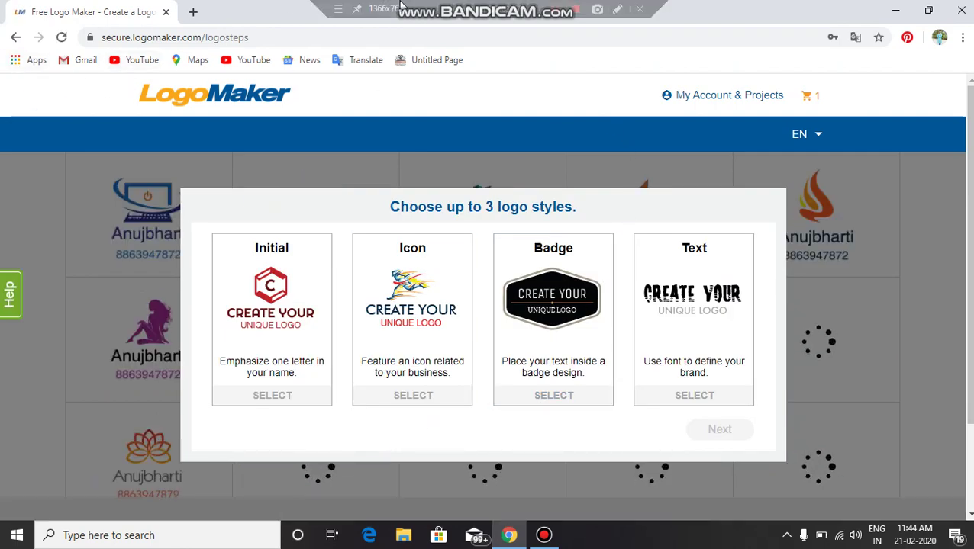